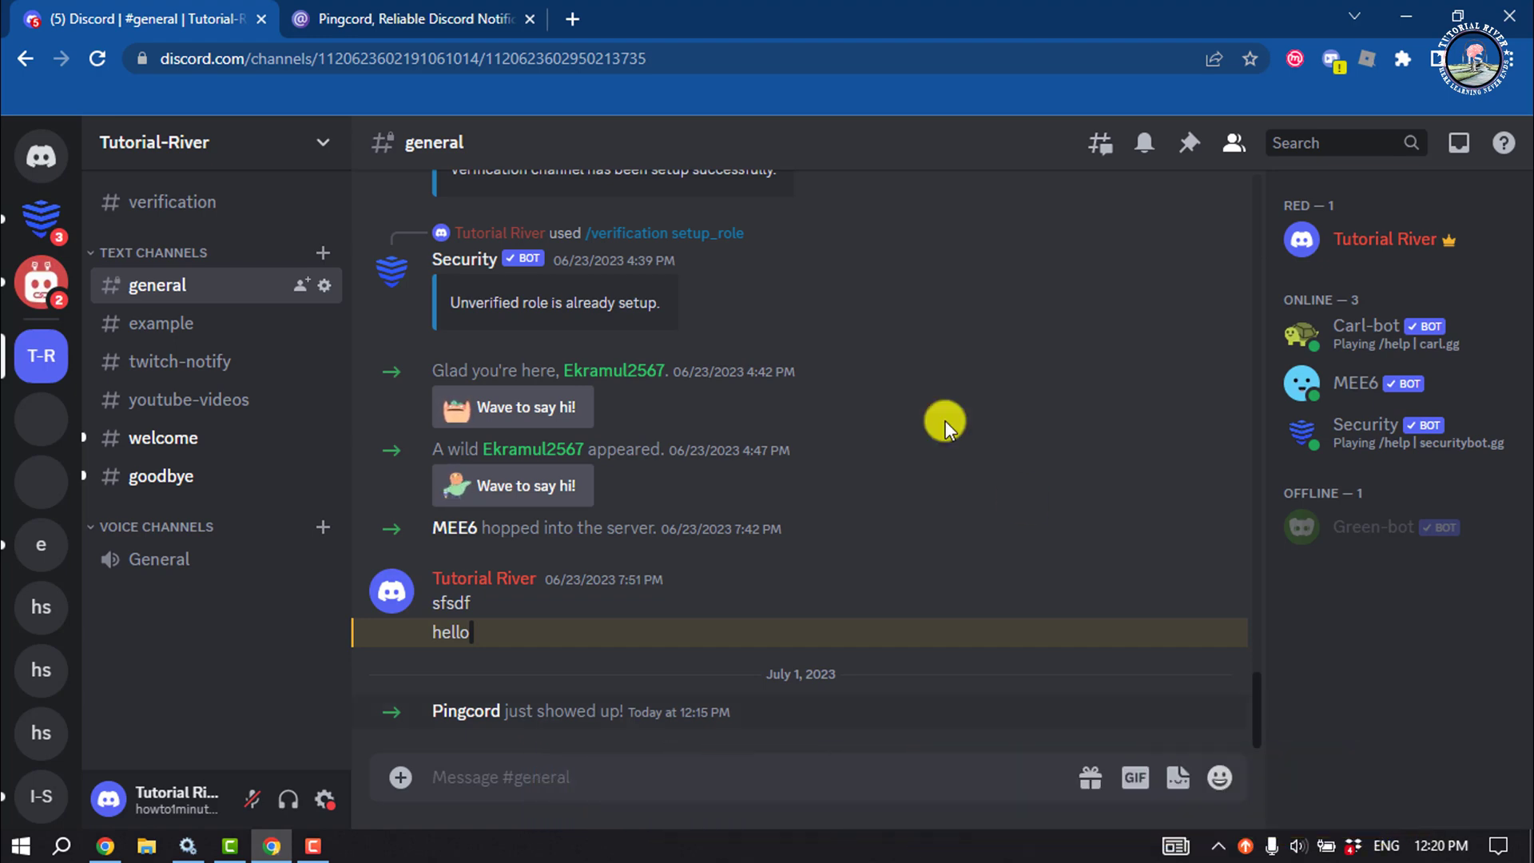
# Switch to the Pingcord site and reload it to show your manageable servers.
pyautogui.click(461, 34)
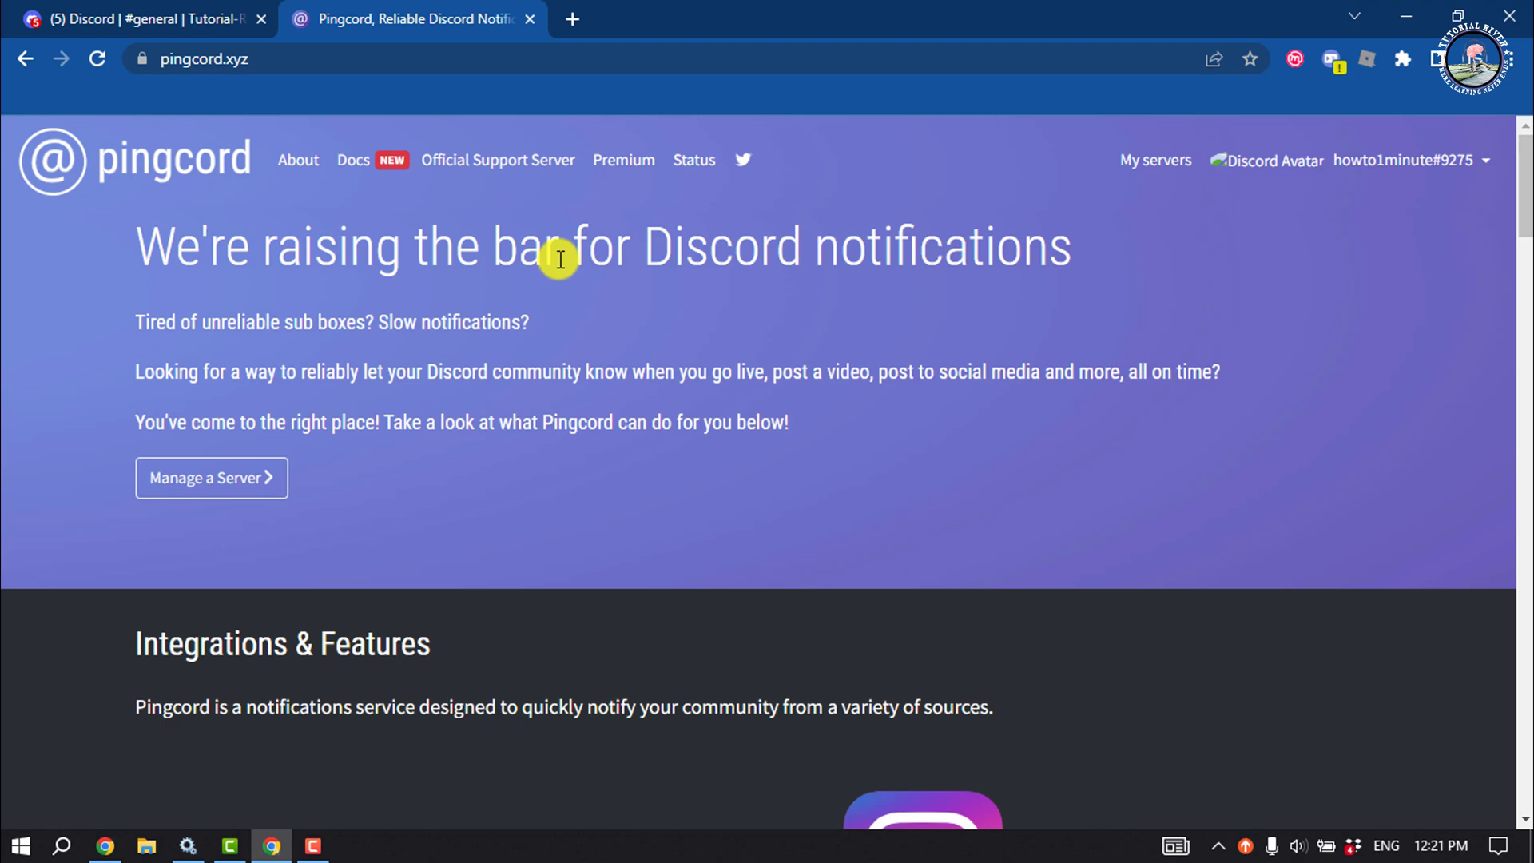
pyautogui.press('F5')
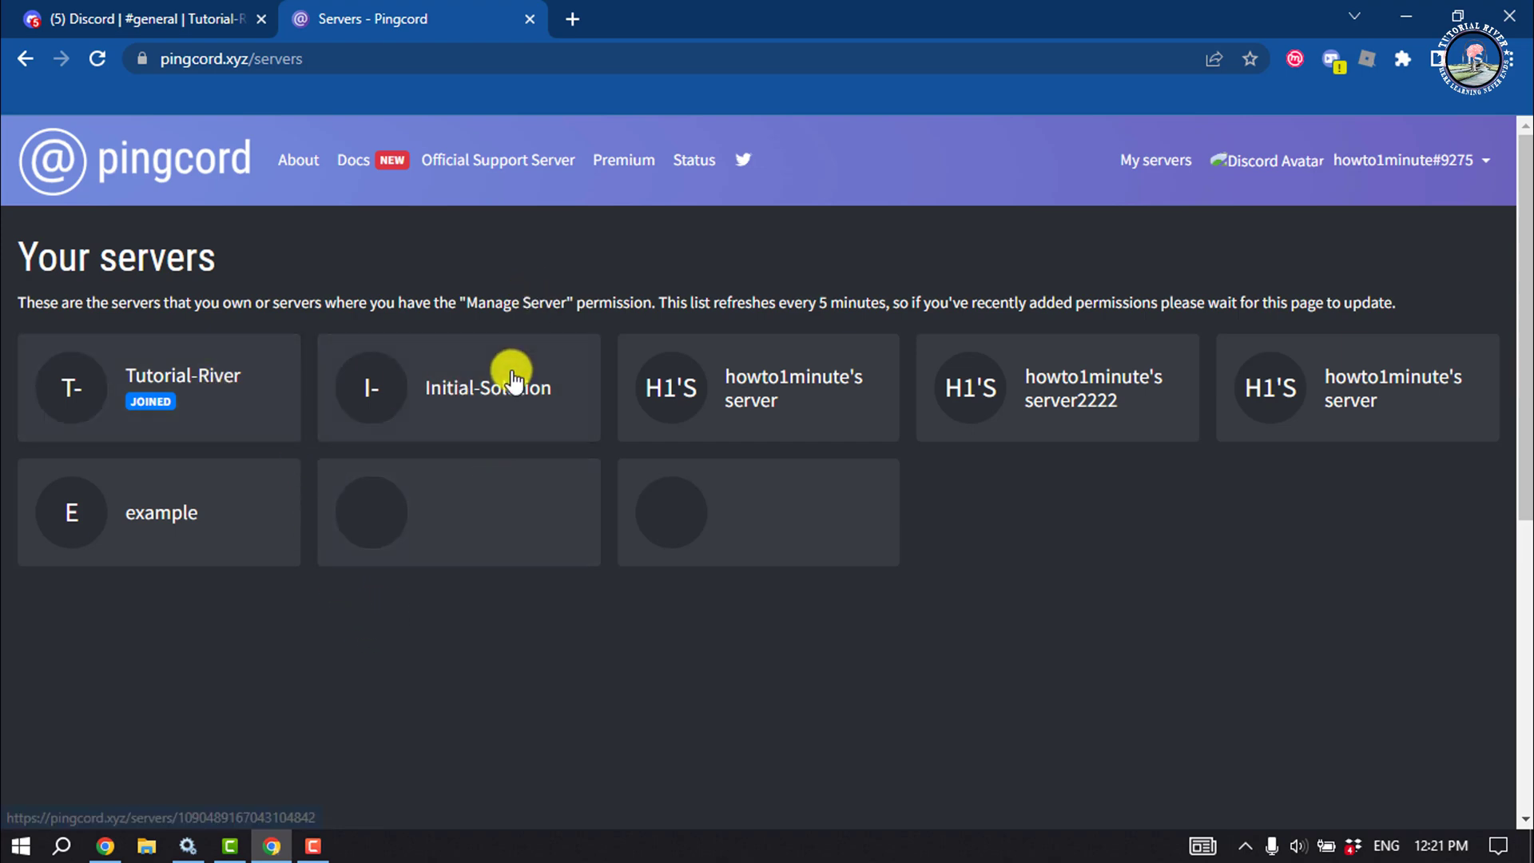
# Choose the Initial-Solution server, grant Pingcord's permissions, and pass the captcha.
pyautogui.click(494, 400)
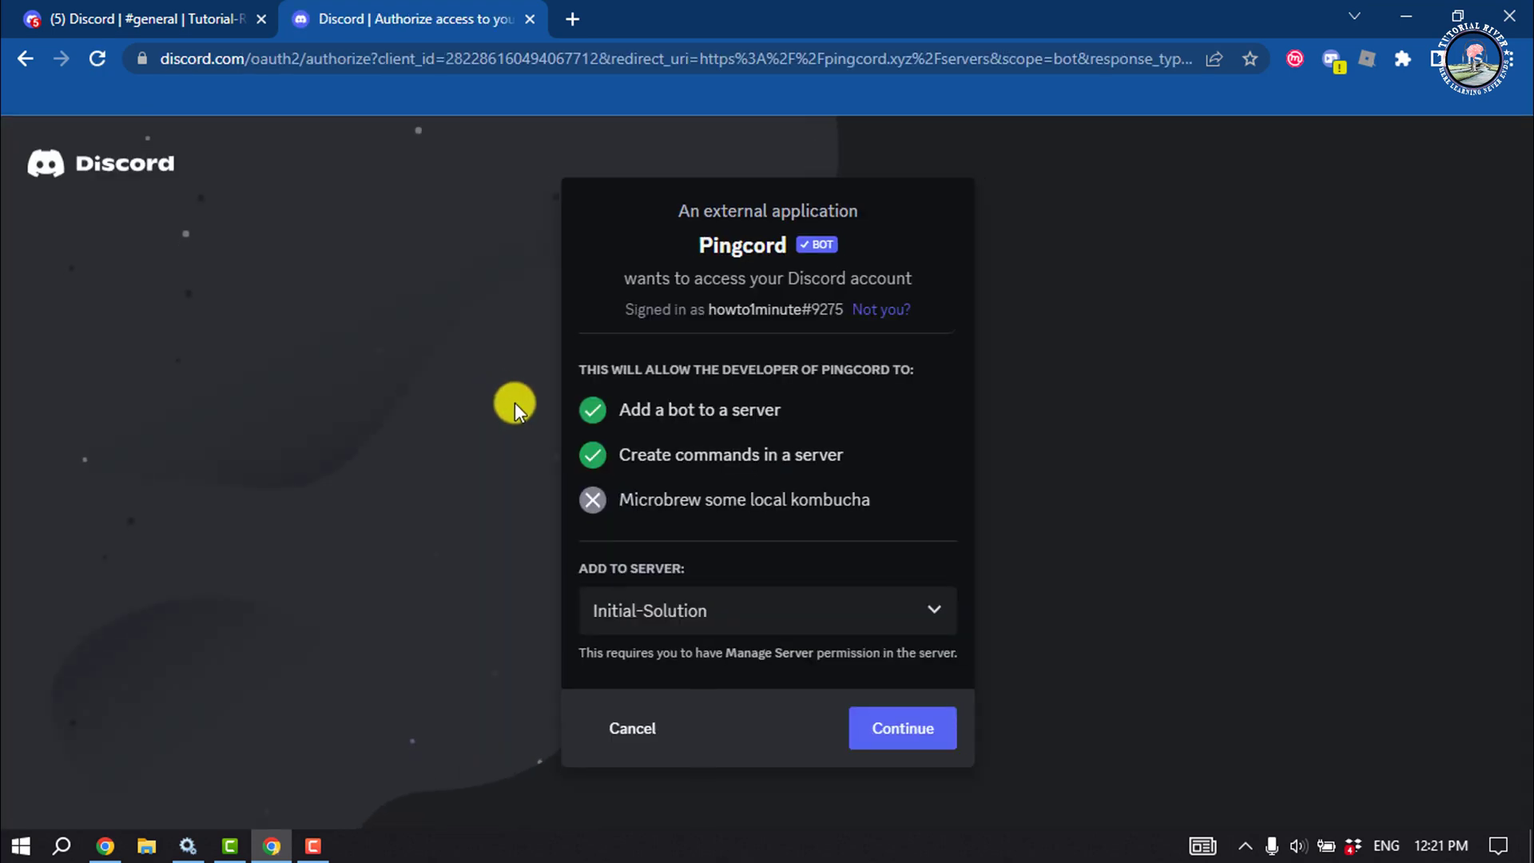
pyautogui.click(913, 736)
pyautogui.scroll(-3, 918, 737)
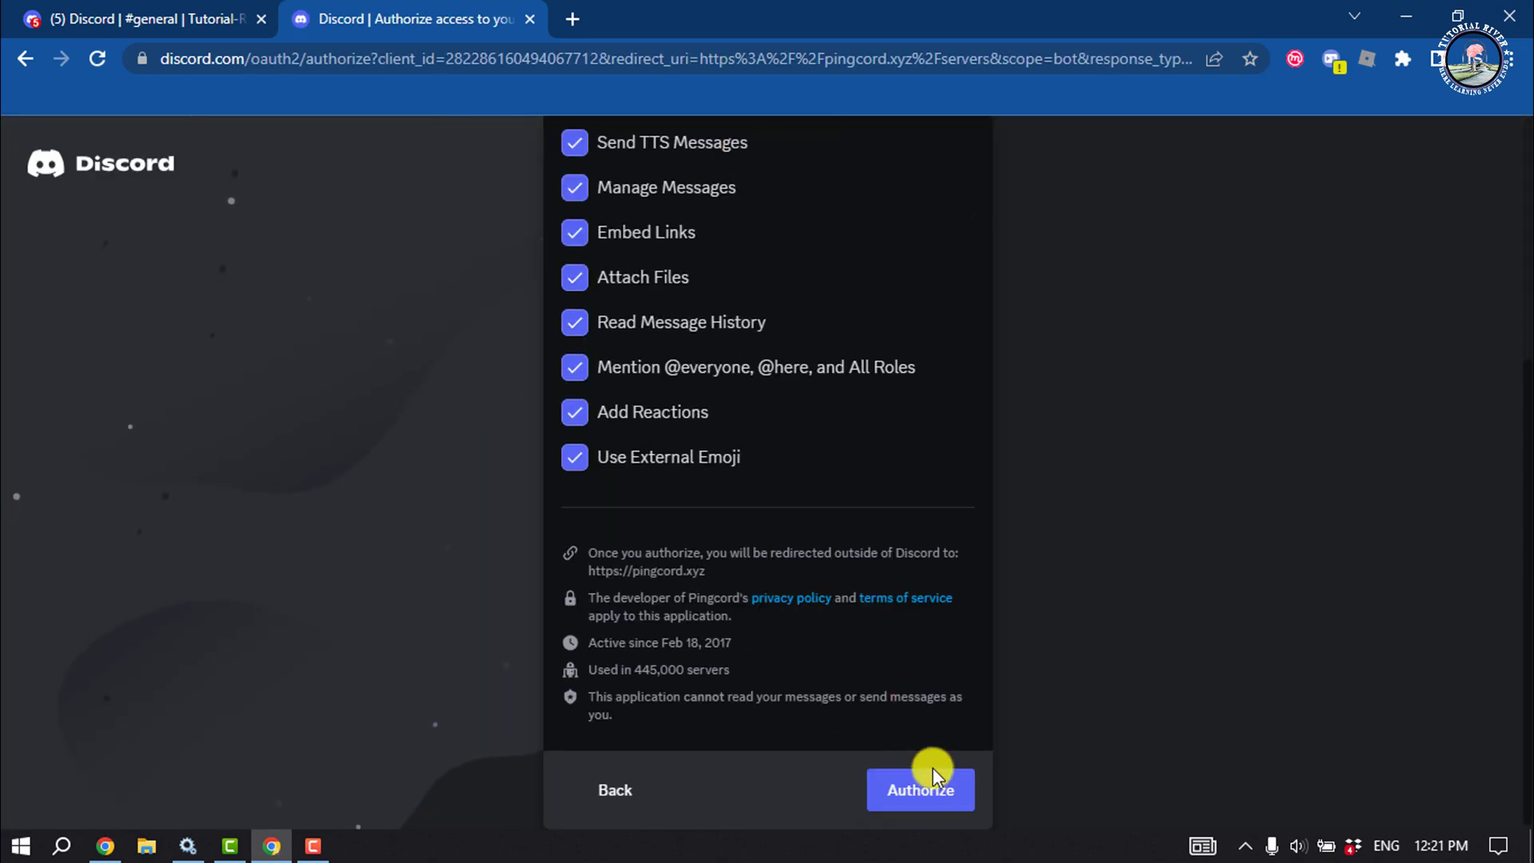
pyautogui.click(929, 789)
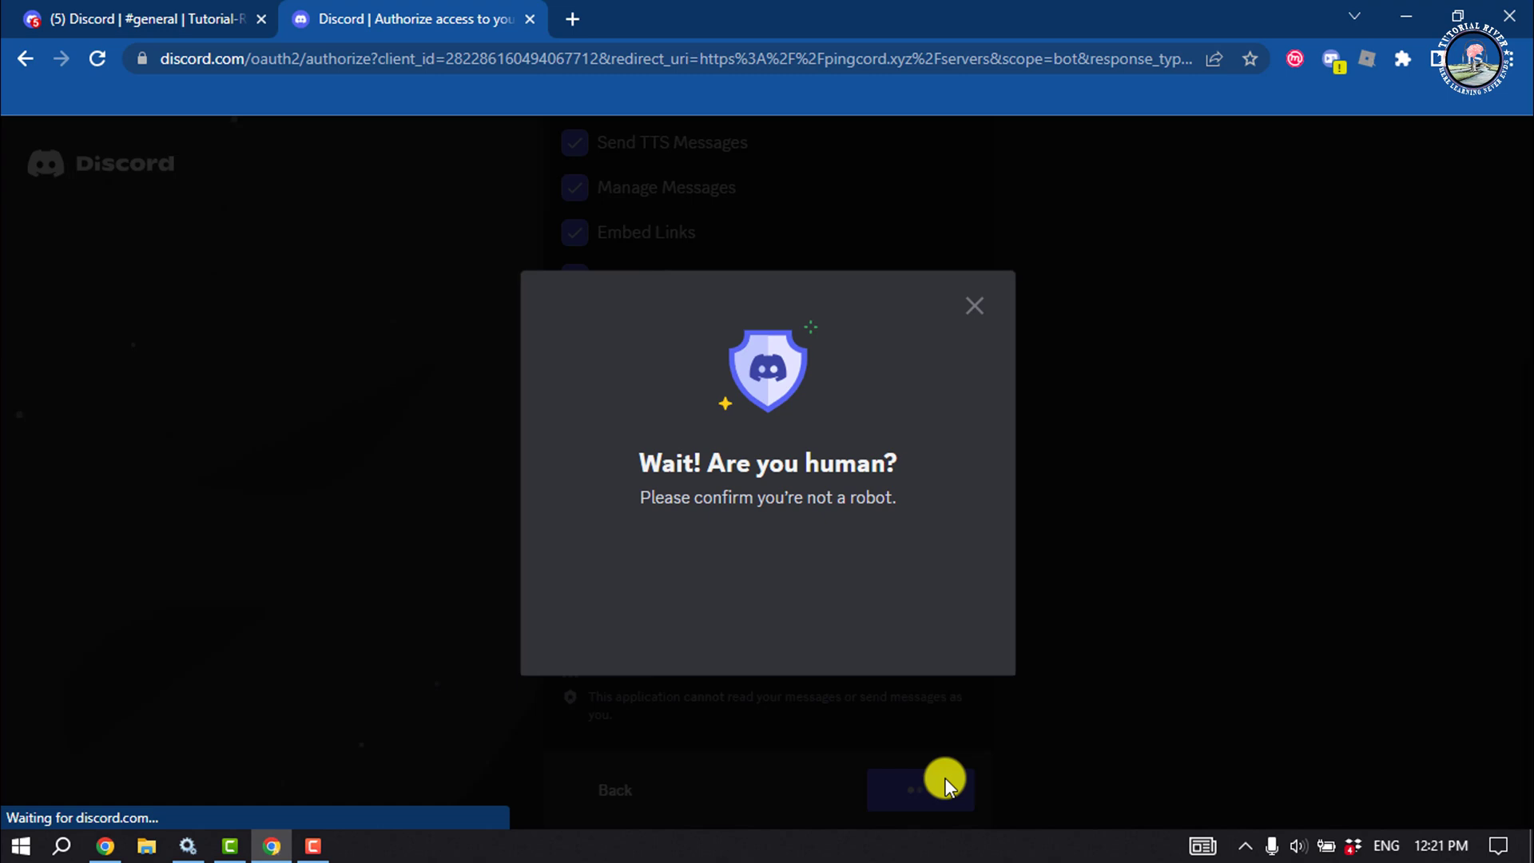
pyautogui.click(632, 577)
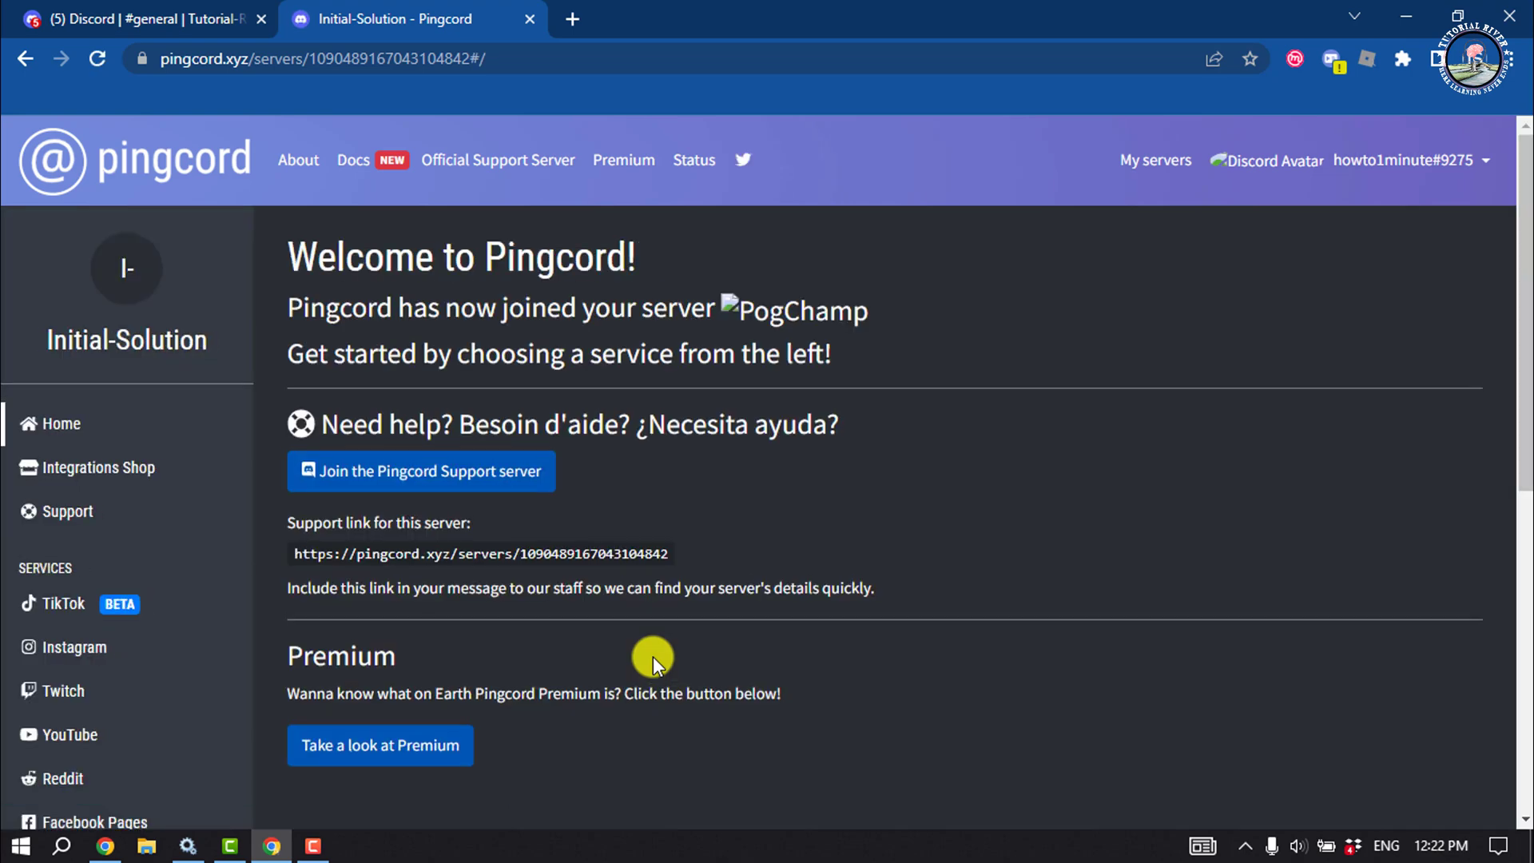
pyautogui.click(69, 17)
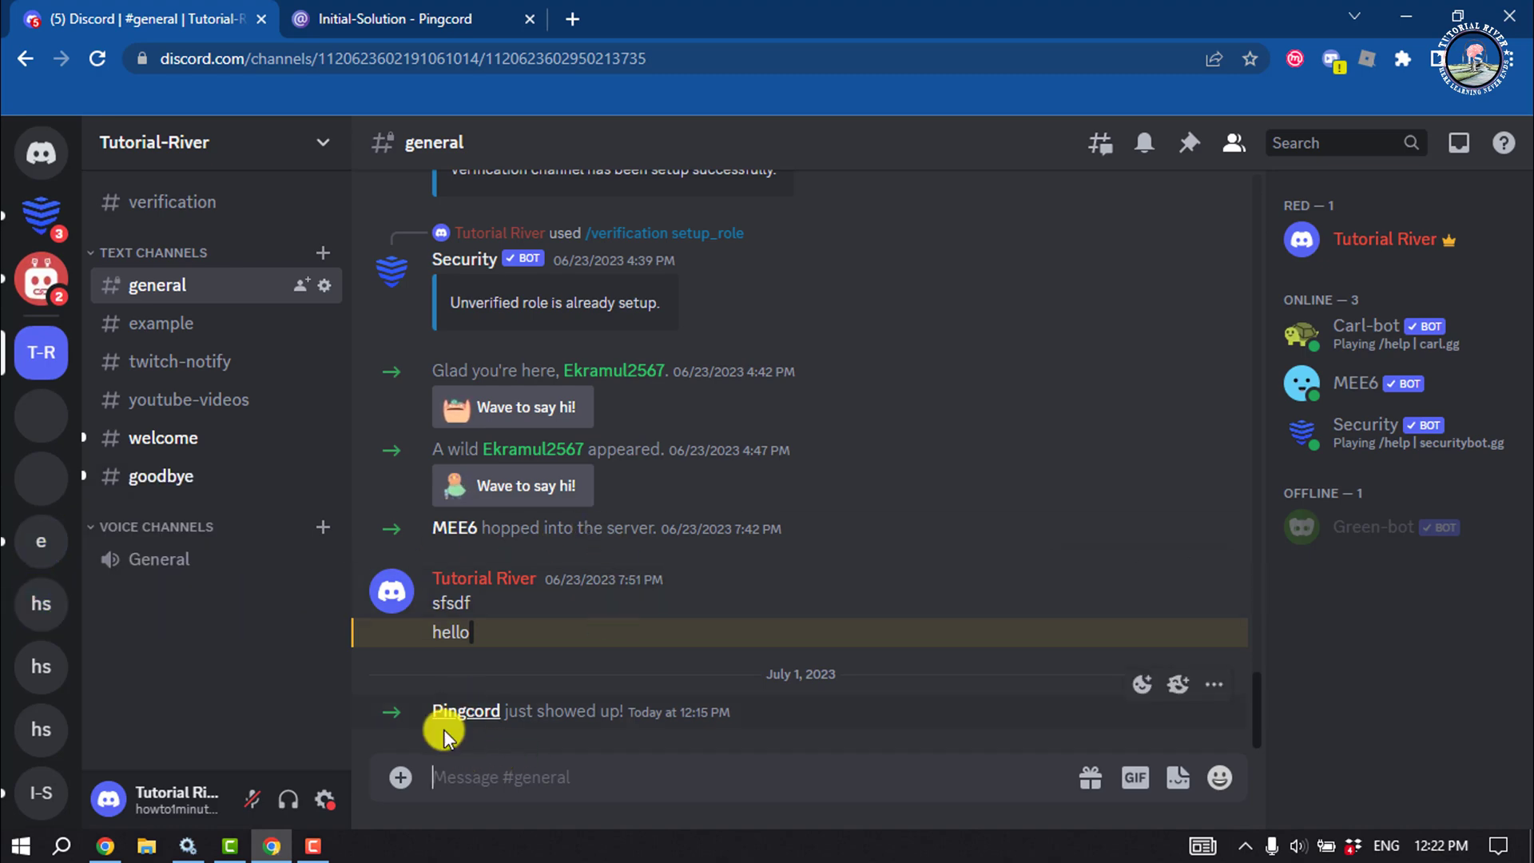
pyautogui.moveTo(719, 631)
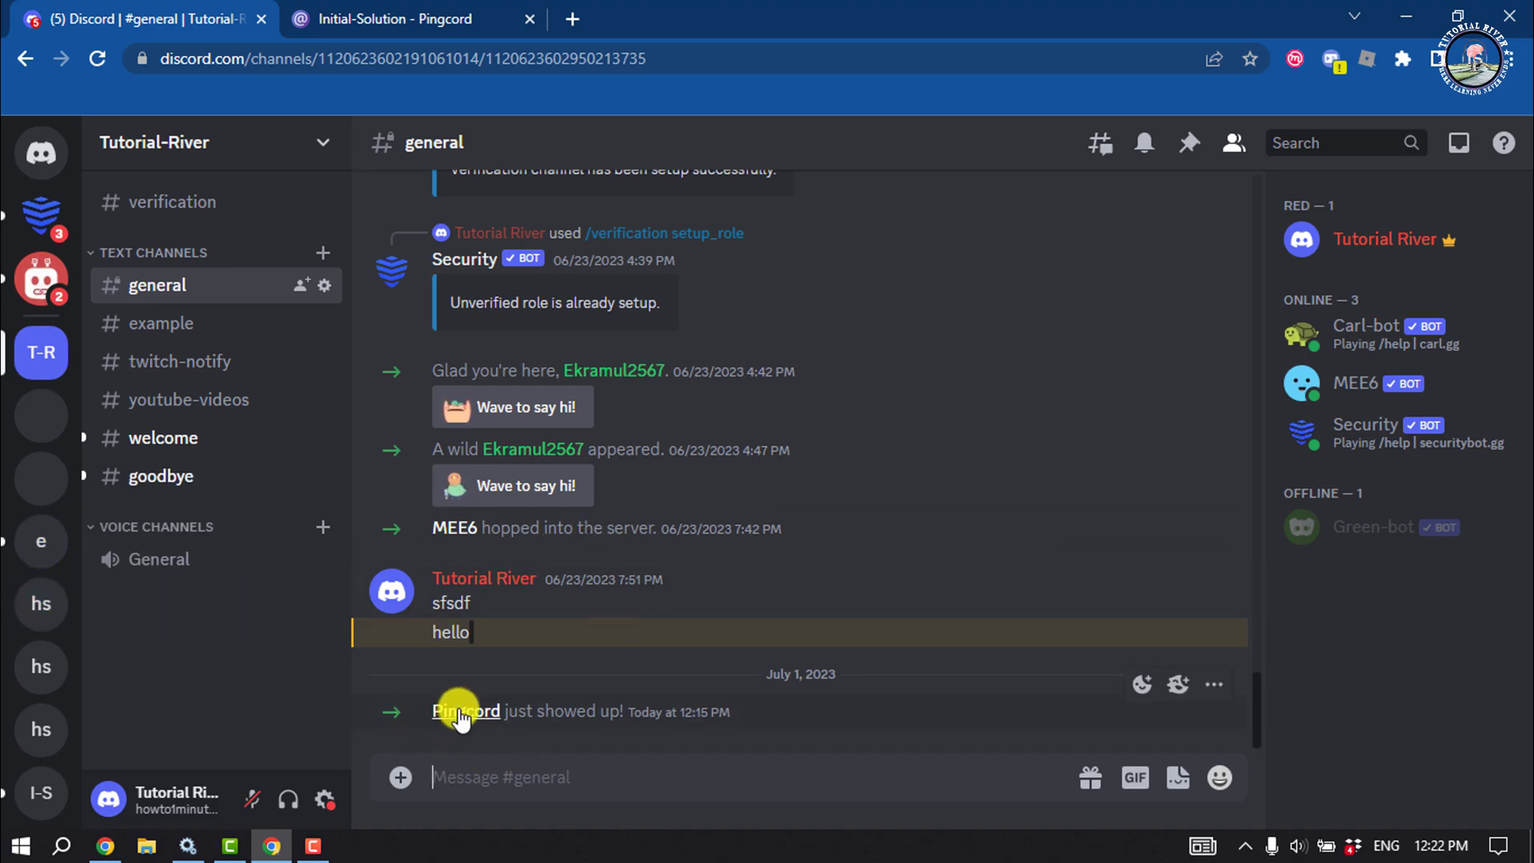
pyautogui.click(395, 17)
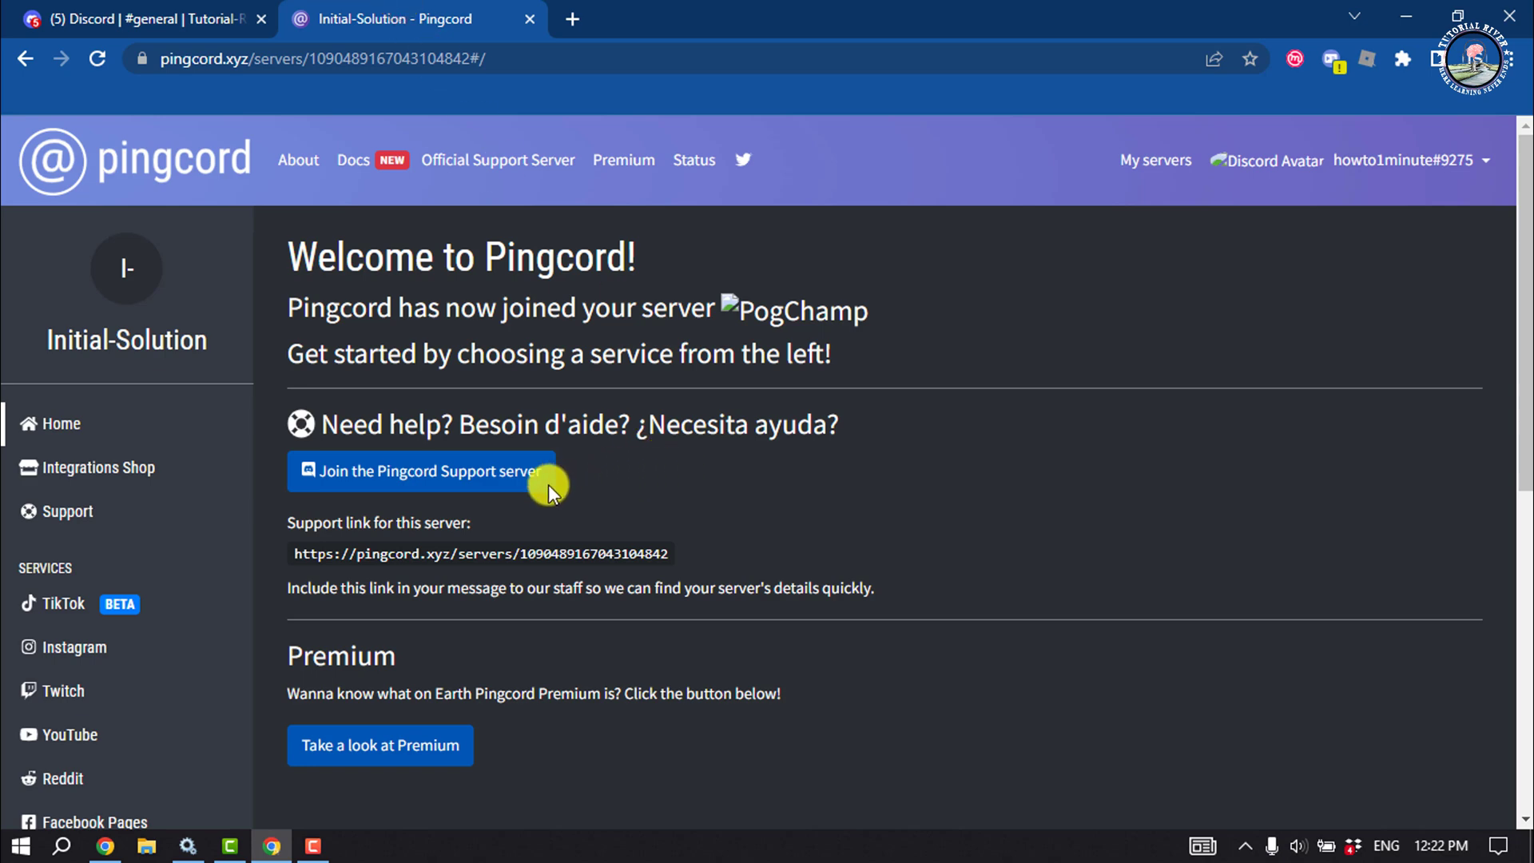
pyautogui.scroll(-1, 49, 553)
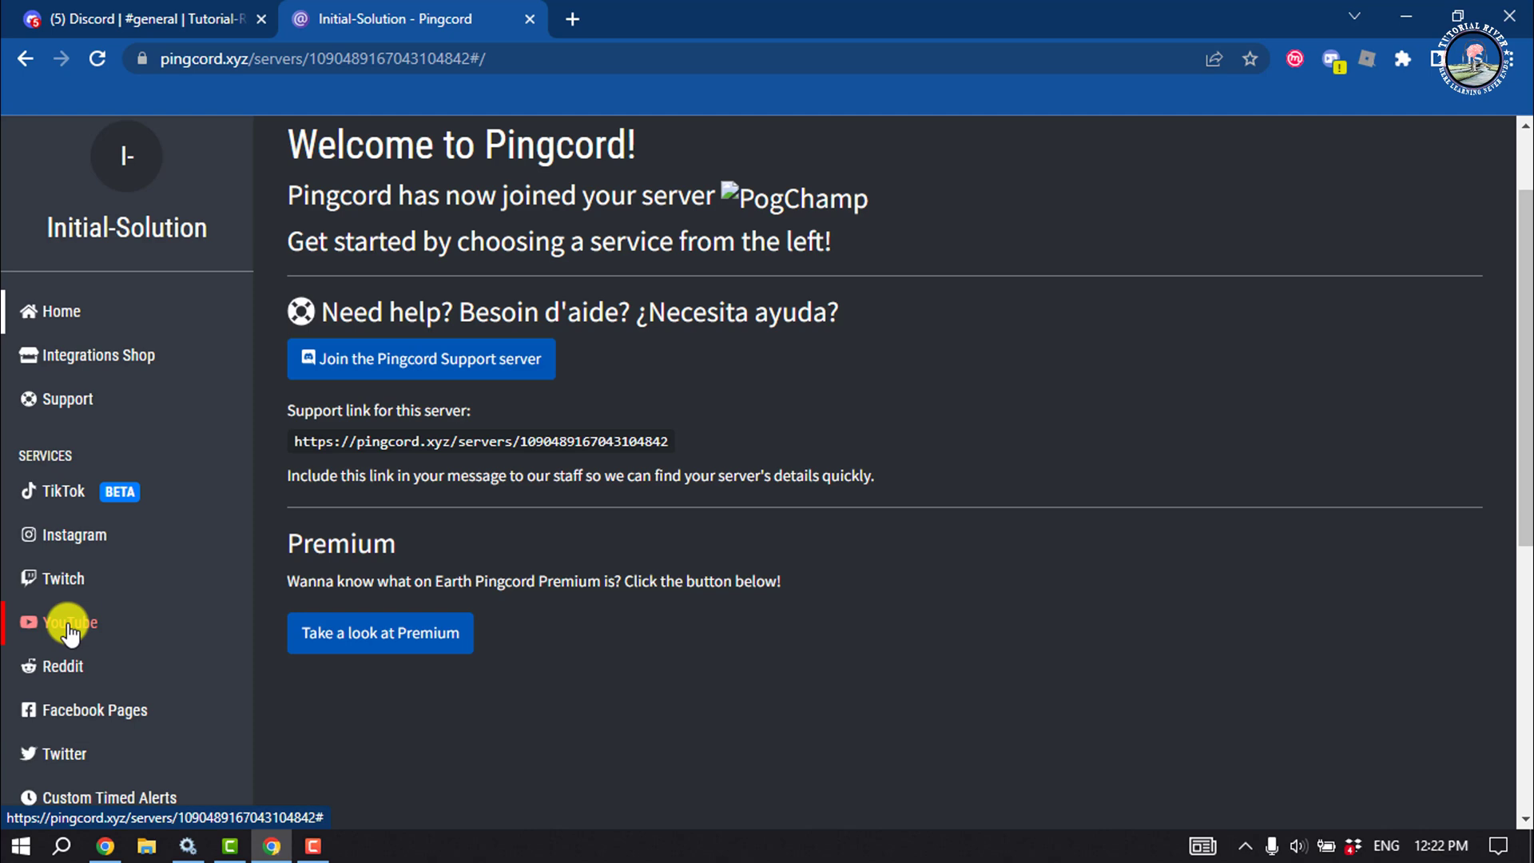
# Go to the YouTube service page for the Initial-Solution server.
pyautogui.click(68, 630)
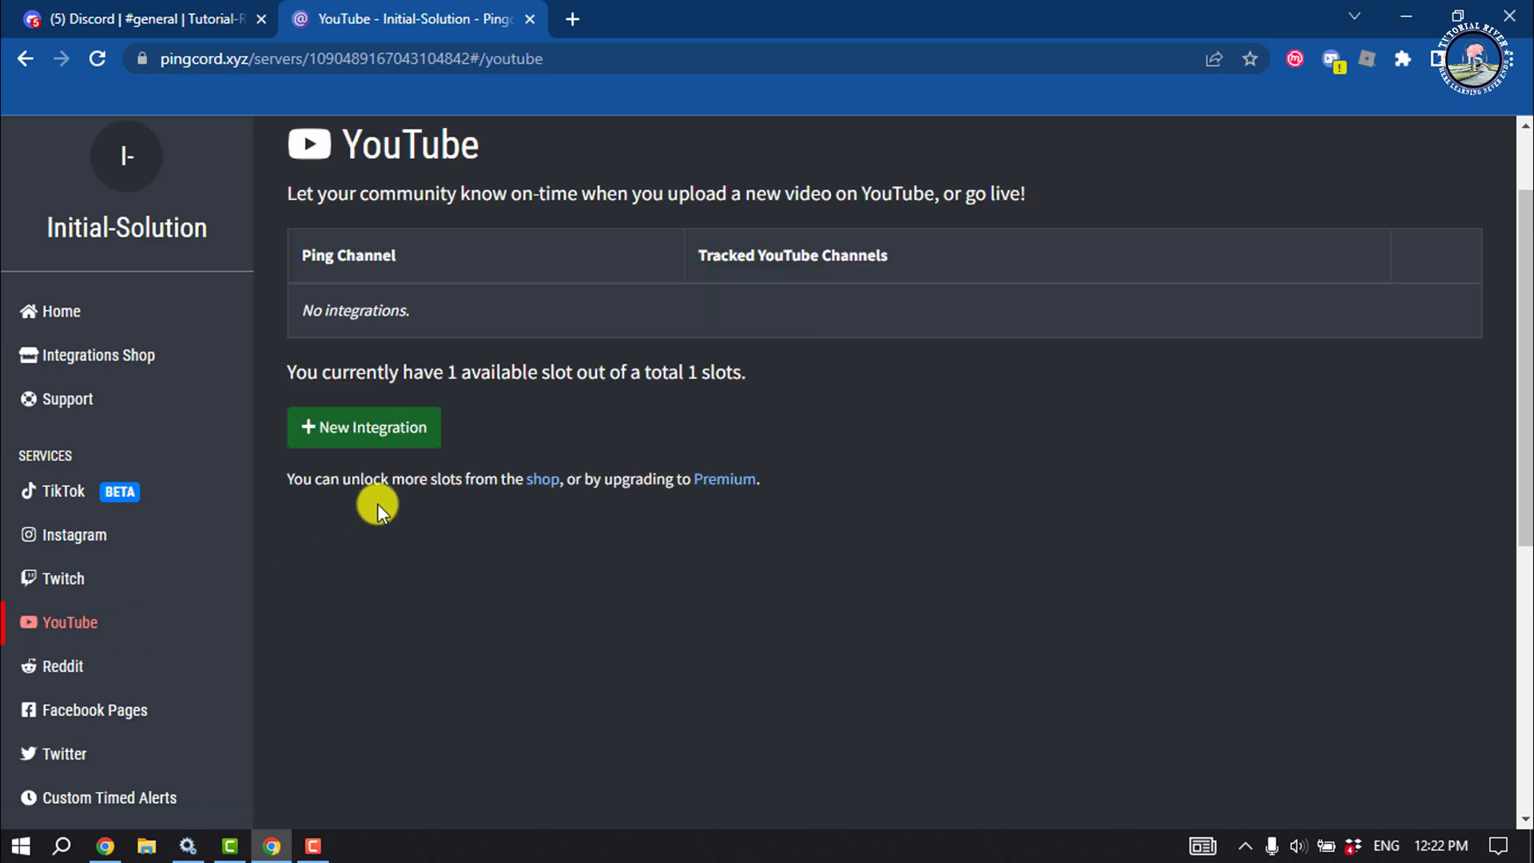
# Create a new YouTube integration and pick its ping channel.
pyautogui.click(372, 438)
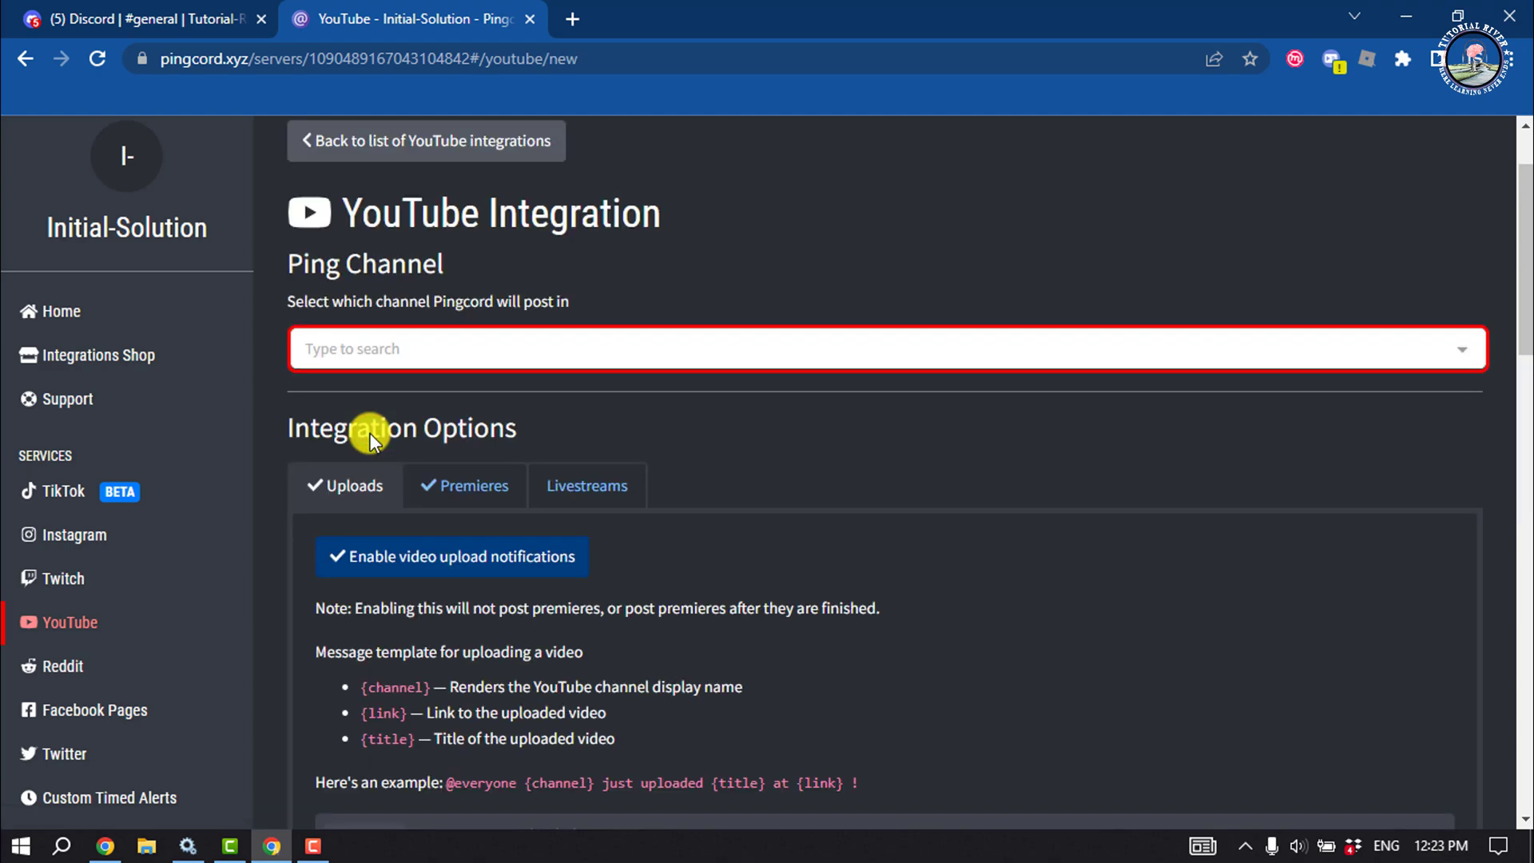
pyautogui.click(360, 350)
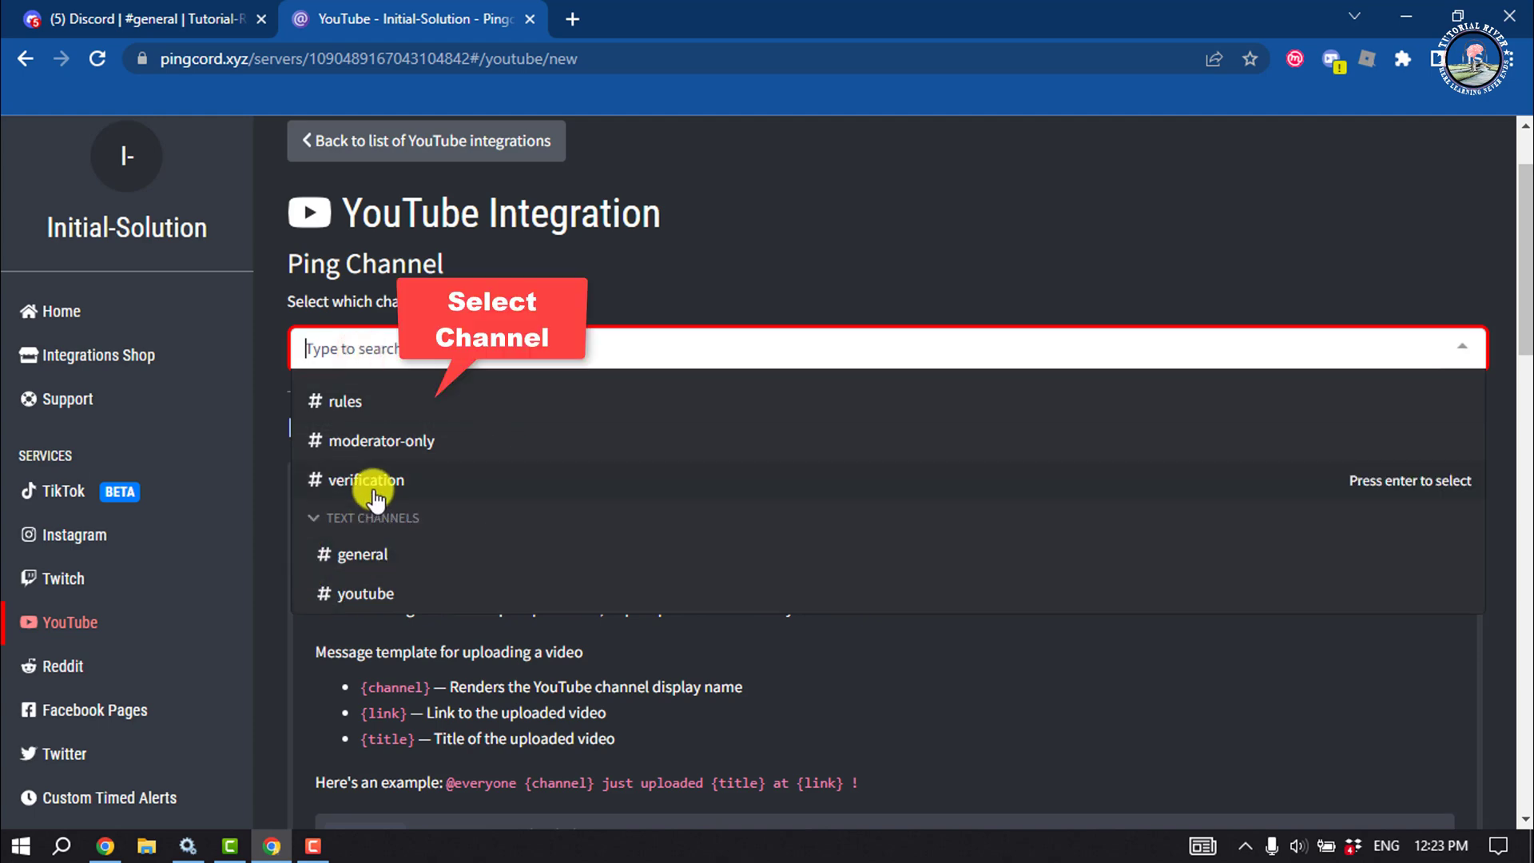
pyautogui.scroll(1, 374, 504)
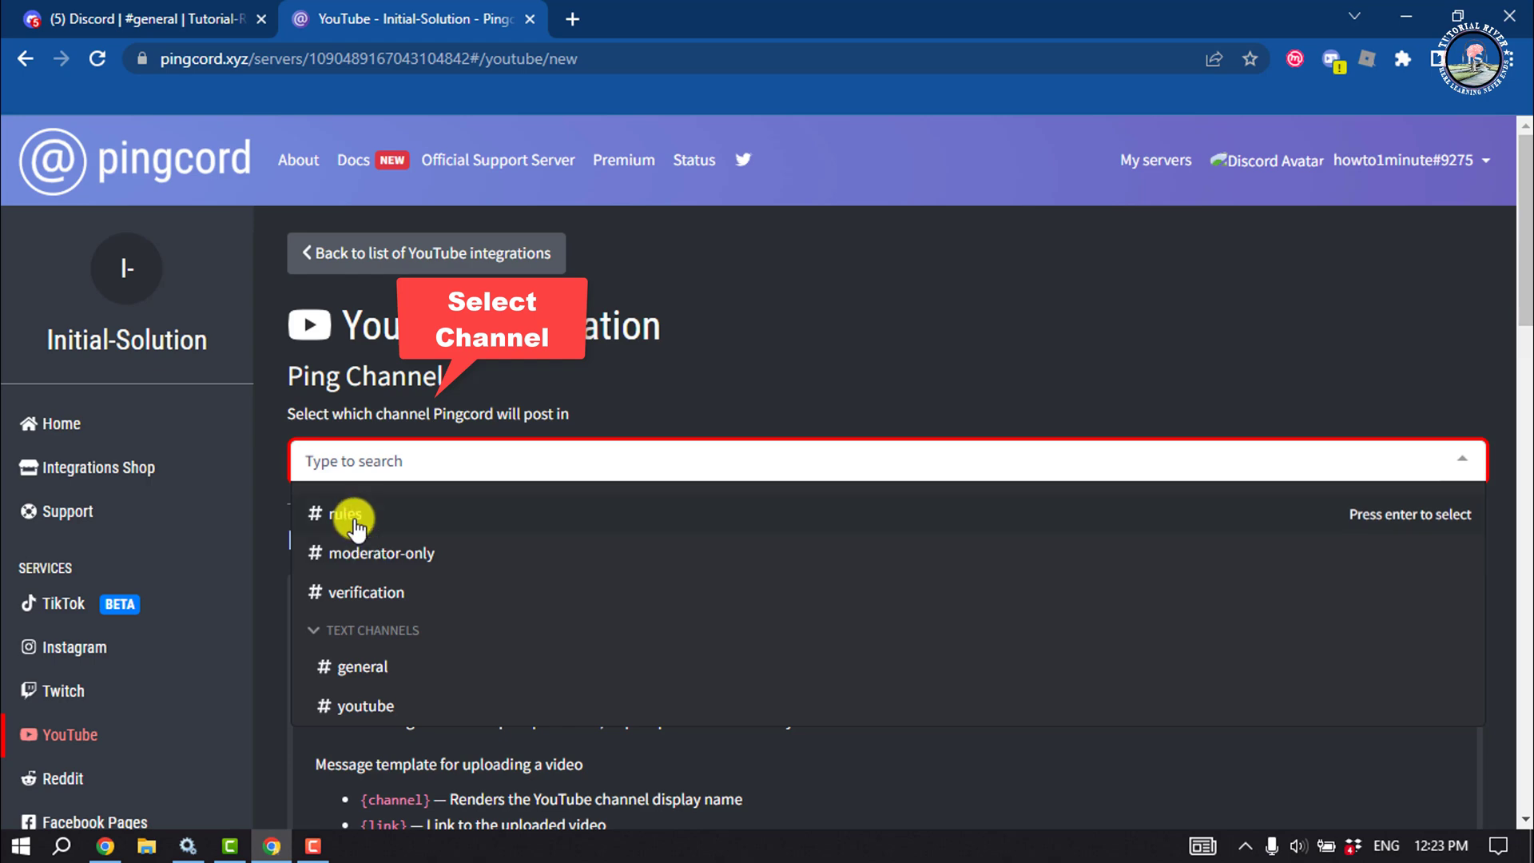
pyautogui.click(367, 589)
pyautogui.scroll(-3, 357, 474)
pyautogui.scroll(-2, 358, 474)
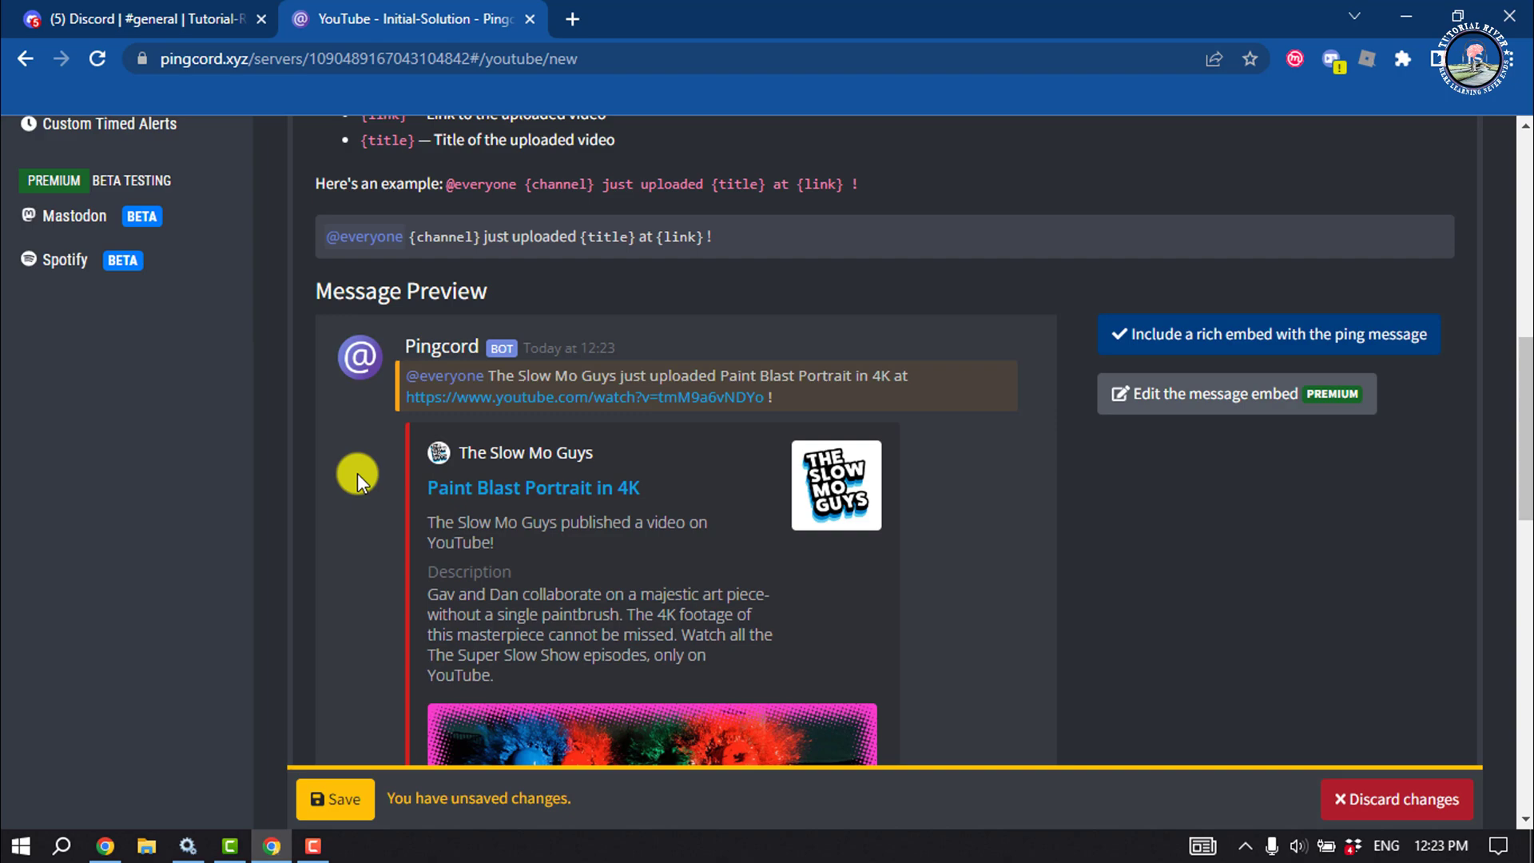
pyautogui.scroll(-1, 358, 473)
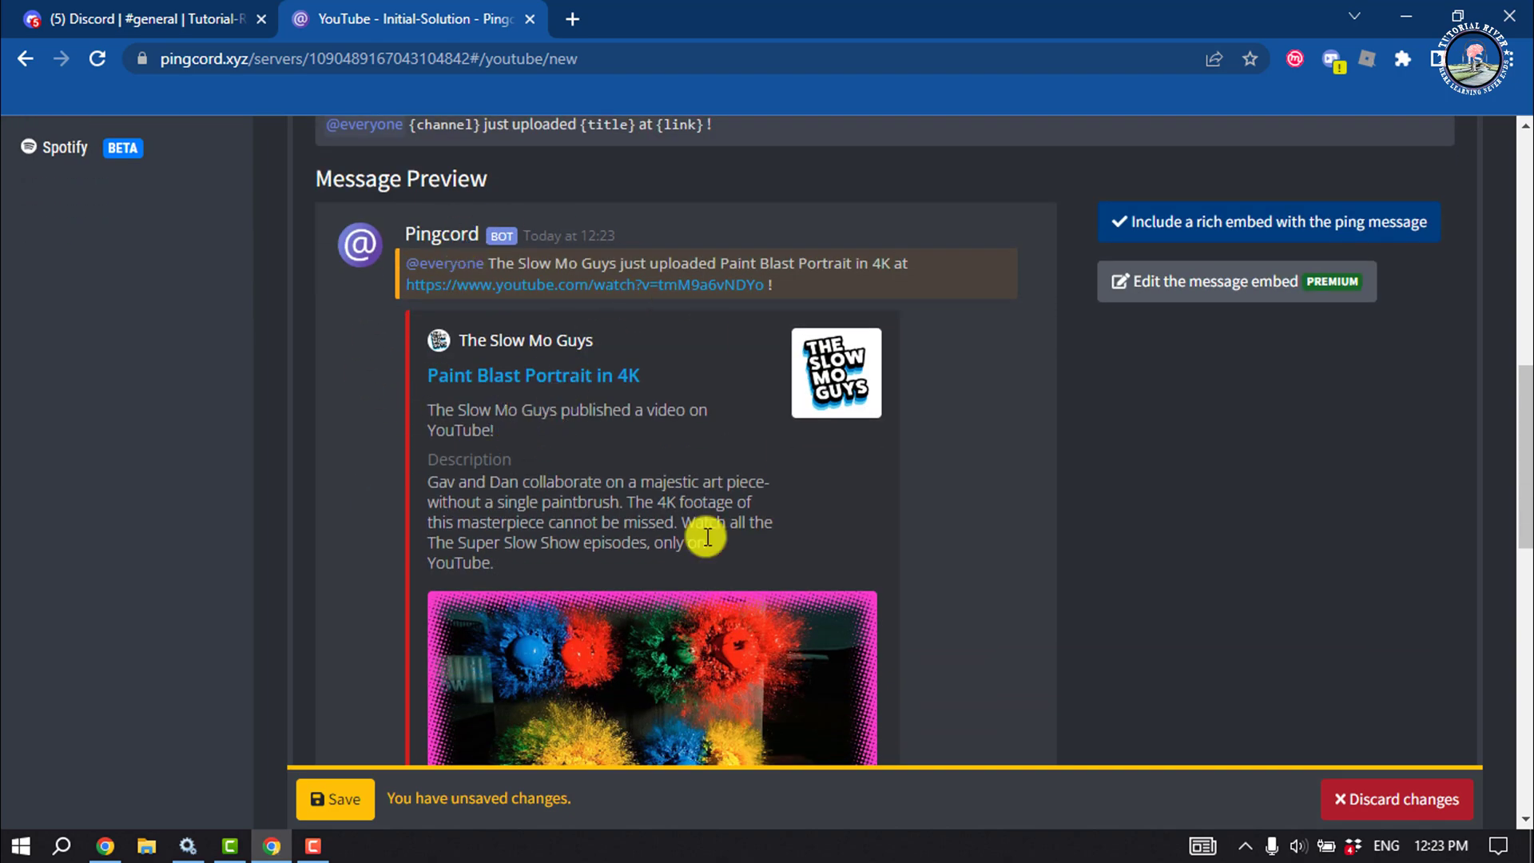
pyautogui.scroll(-3, 702, 542)
pyautogui.scroll(1, 610, 541)
pyautogui.scroll(-4, 565, 495)
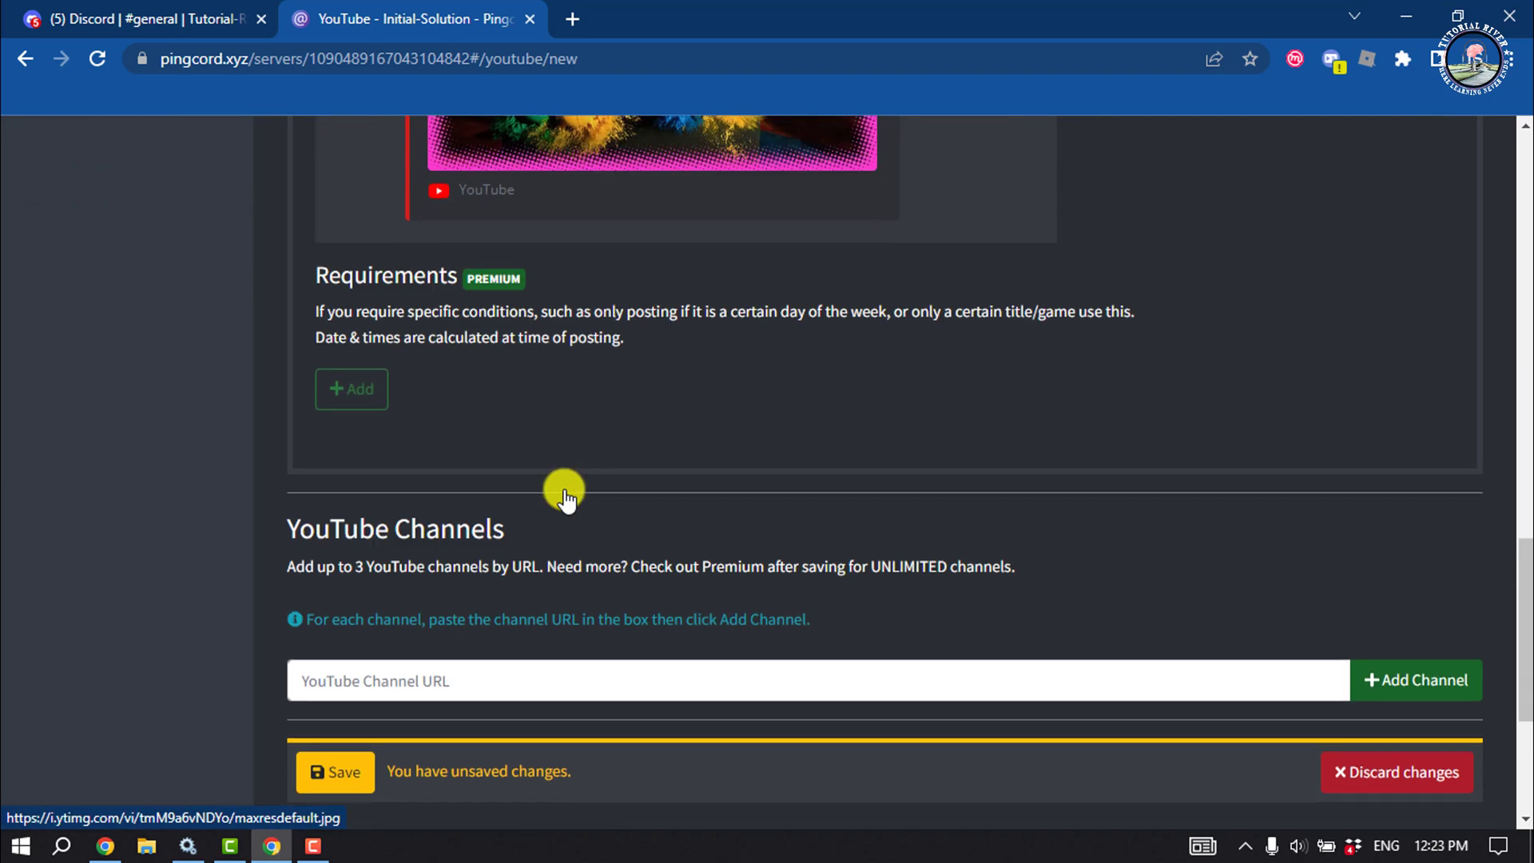
pyautogui.scroll(-1, 565, 494)
pyautogui.scroll(1, 564, 494)
pyautogui.scroll(-1, 565, 494)
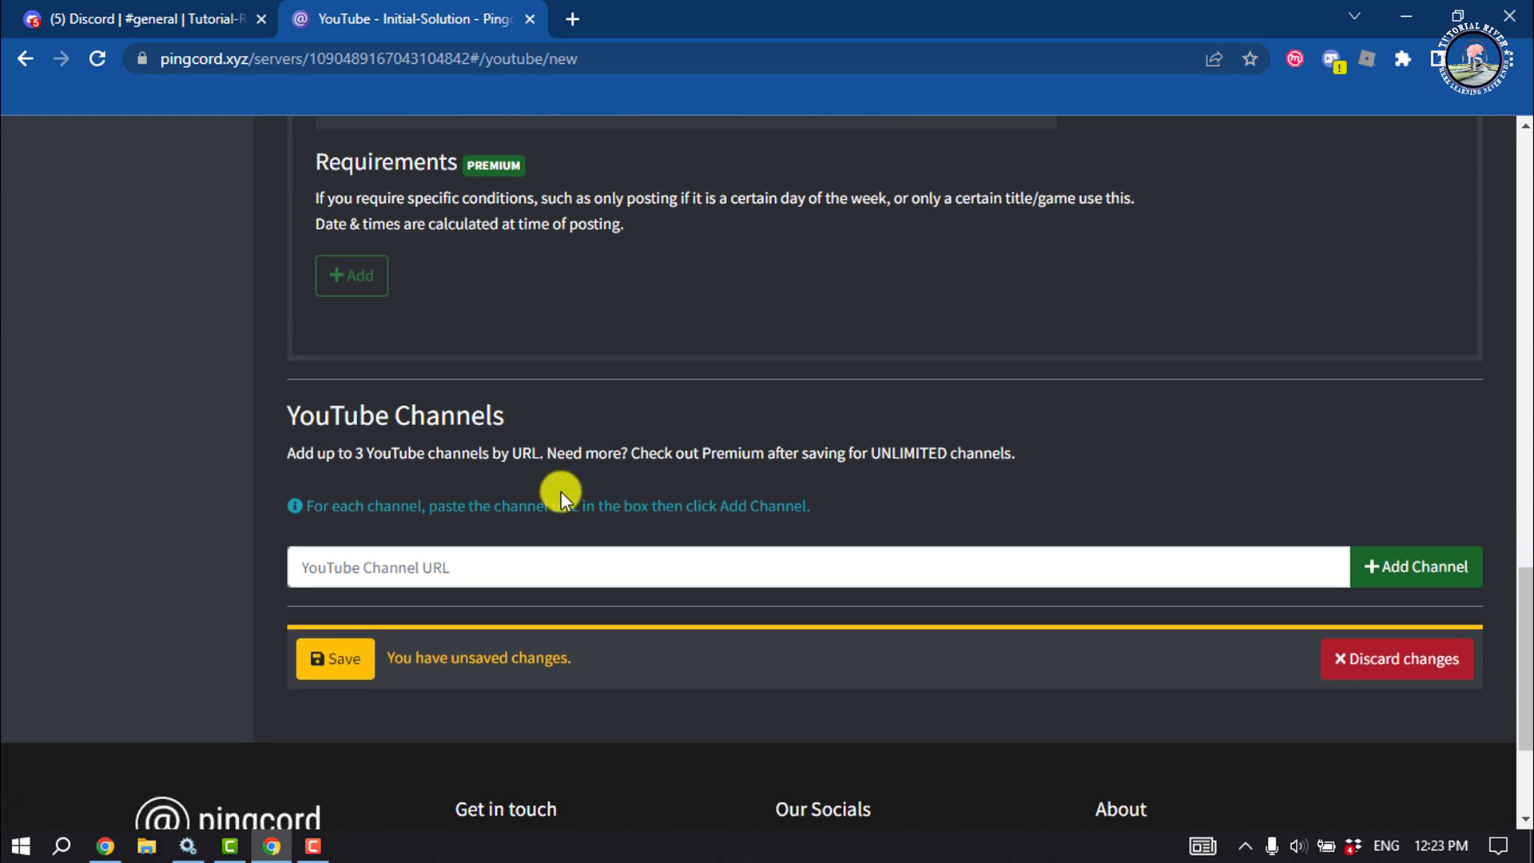
# Add the pasted Tutorial River channel URL and save the integration.
pyautogui.click(478, 568)
pyautogui.write('https://www.youtube.com/@TutorialRiver')
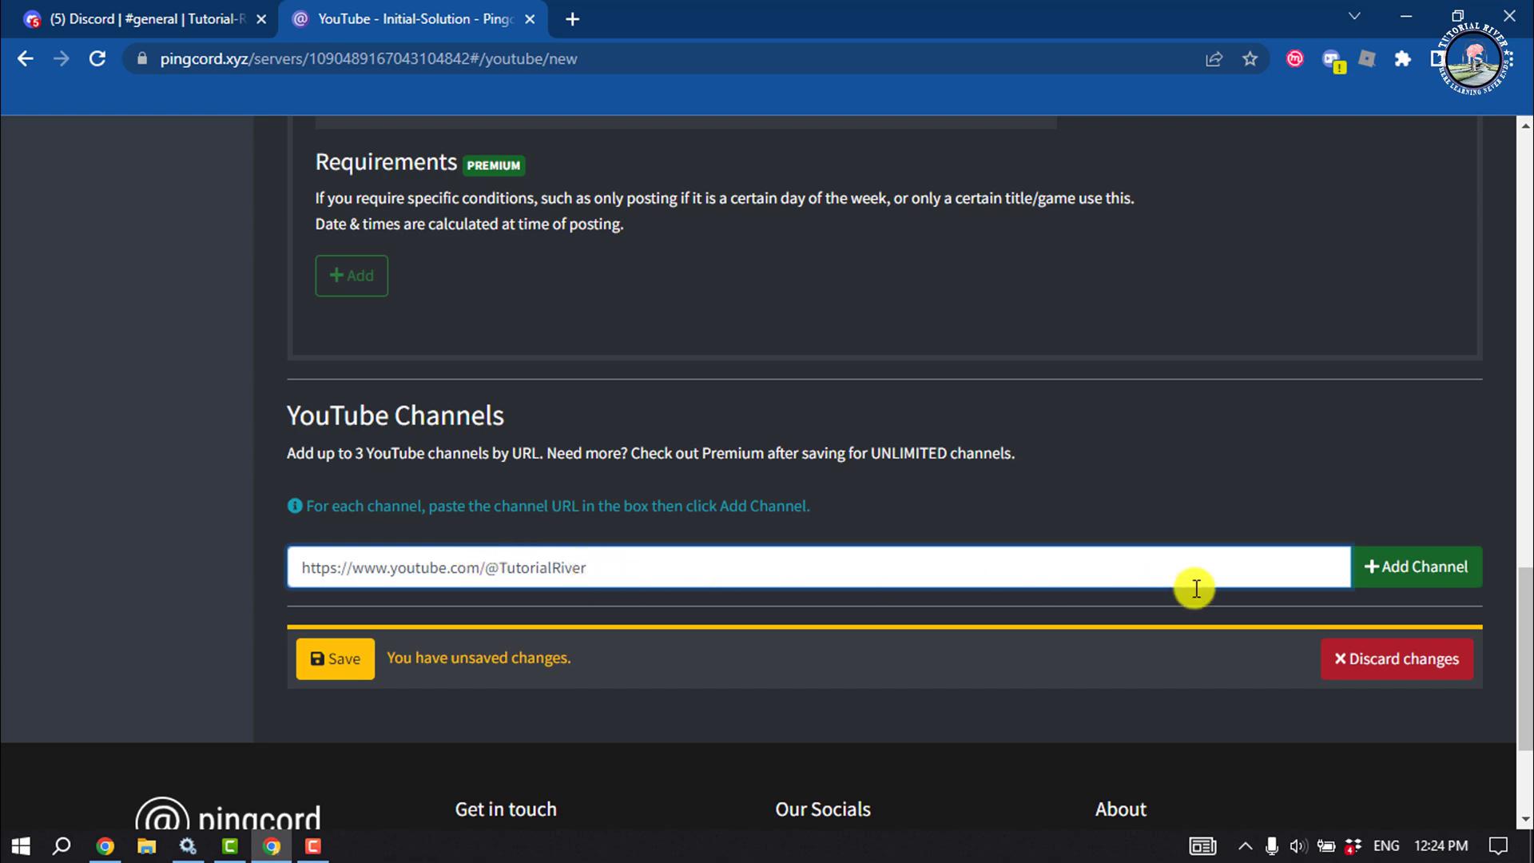
pyautogui.click(1402, 571)
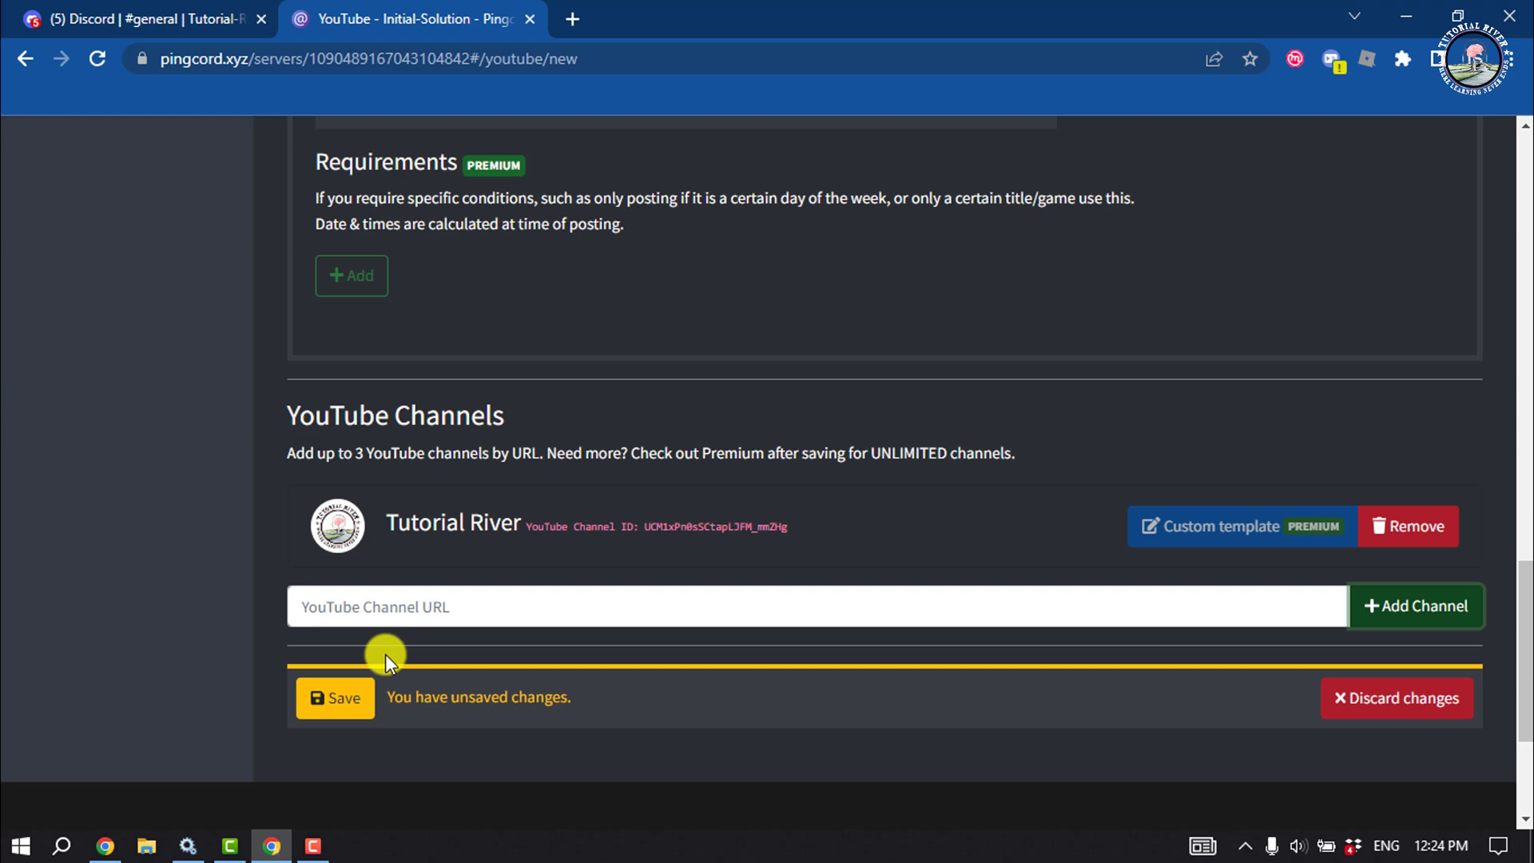
pyautogui.click(335, 701)
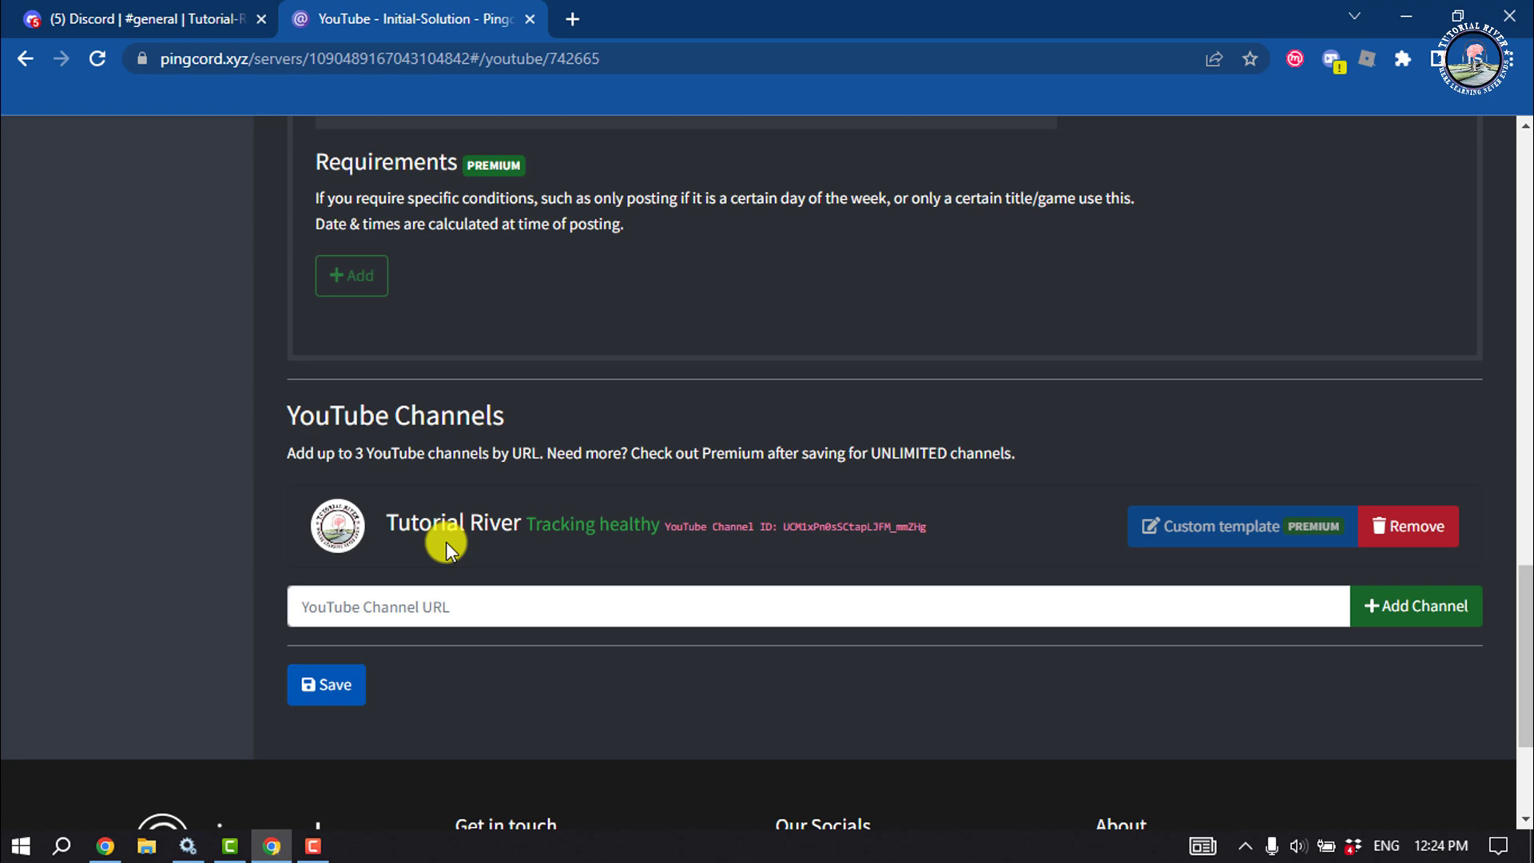
# Switch back to the Discord tab showing Tutorial-River's general channel.
pyautogui.click(10, 14)
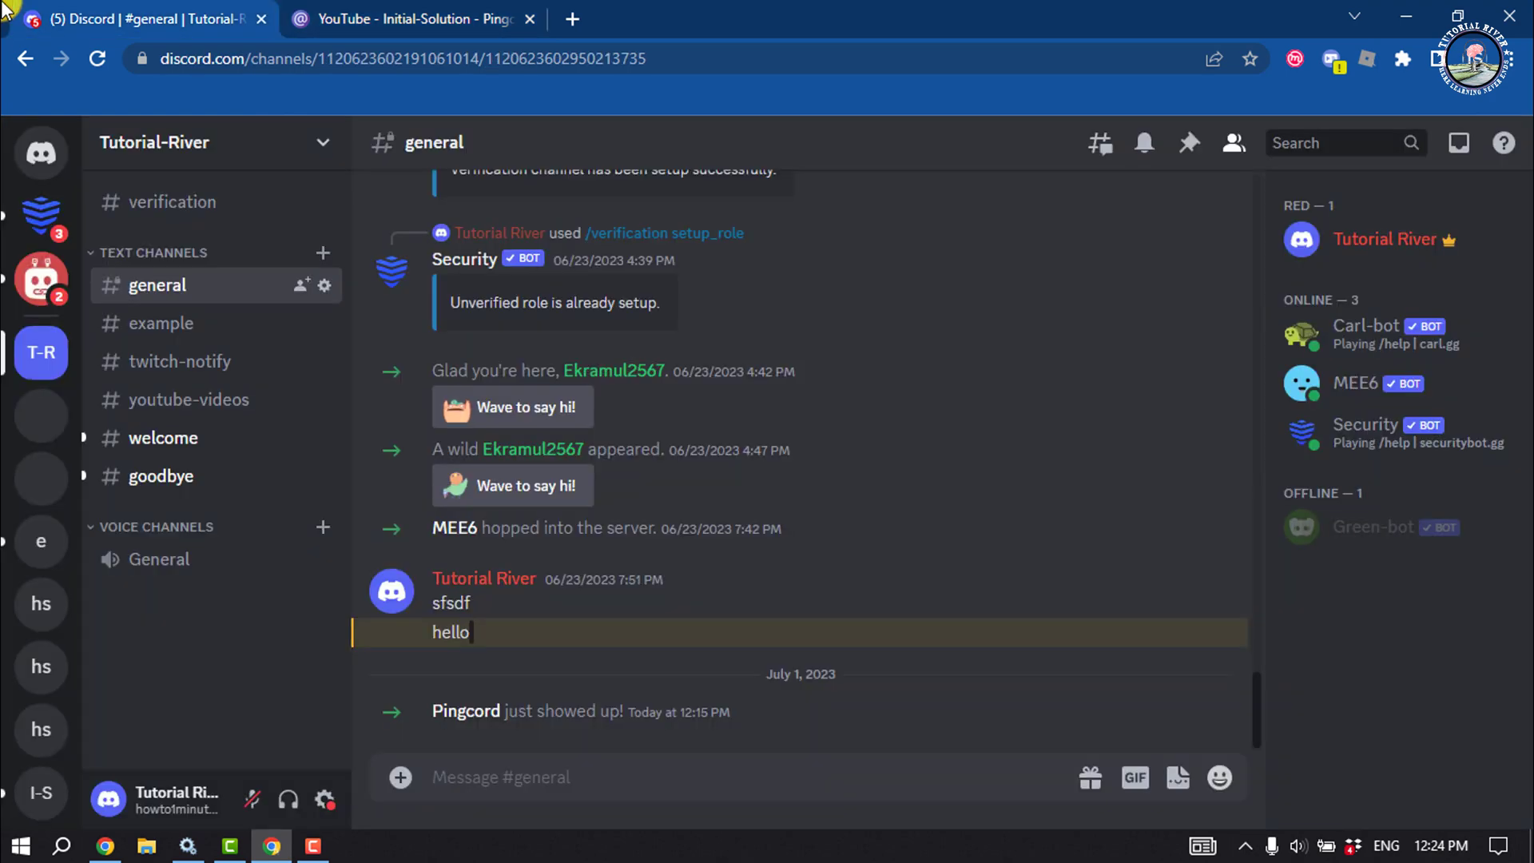